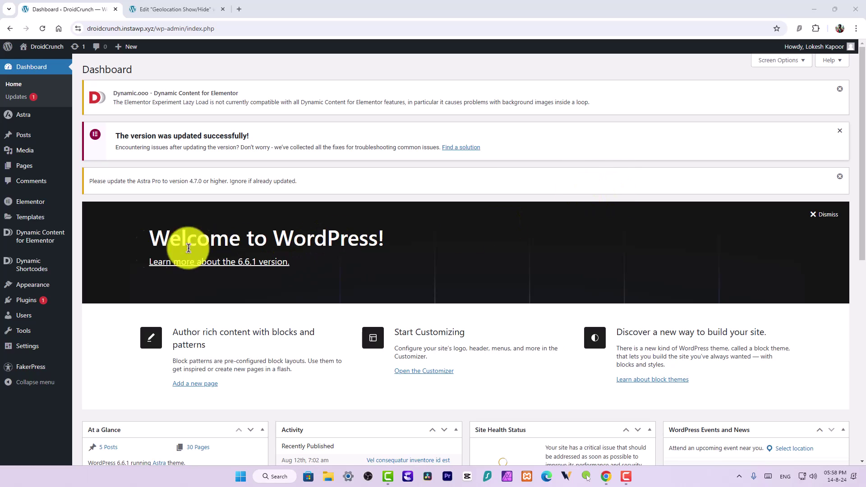
Step: Find Geolocation IP Detection among the installed plugins and open its options, showing HostIP.info Web-API
mouse_move(69, 302)
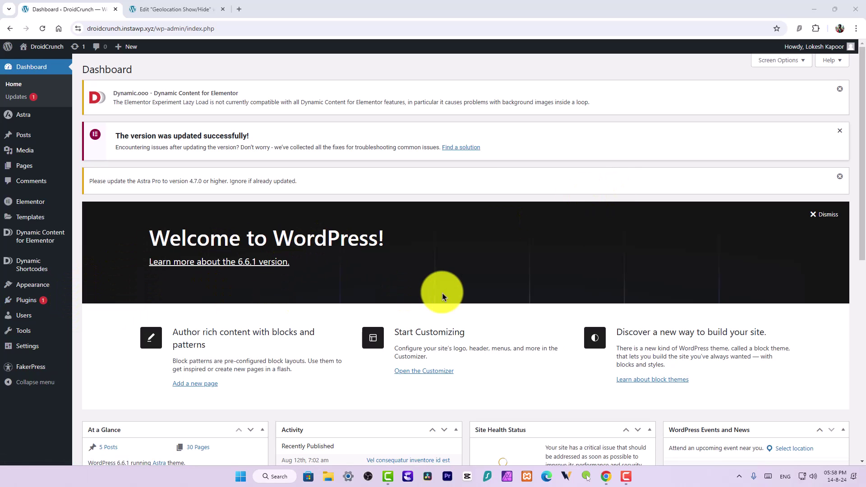
mouse_move(30, 246)
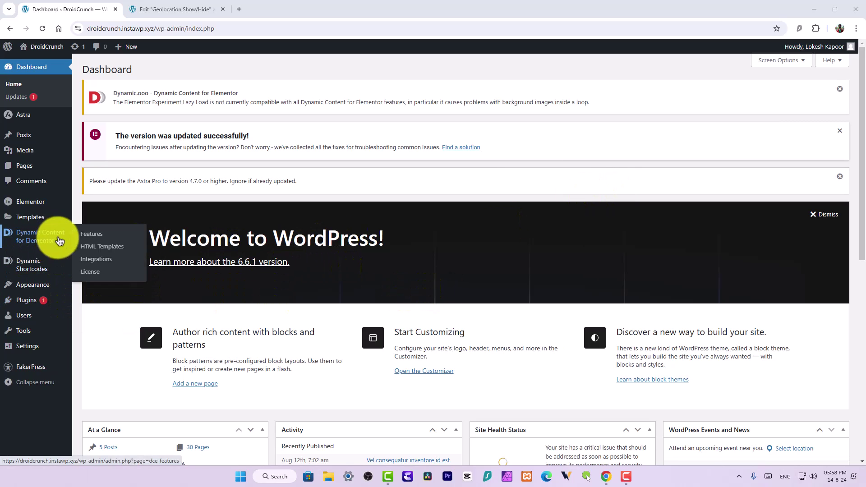
mouse_move(59, 239)
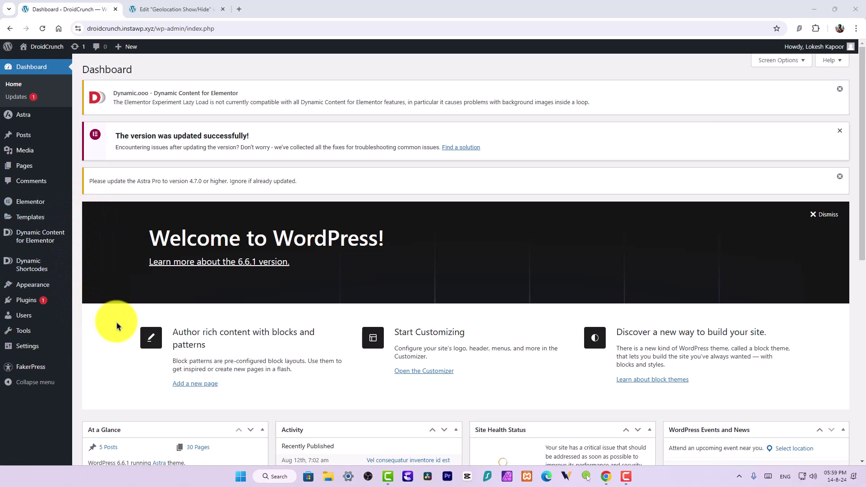
click(50, 304)
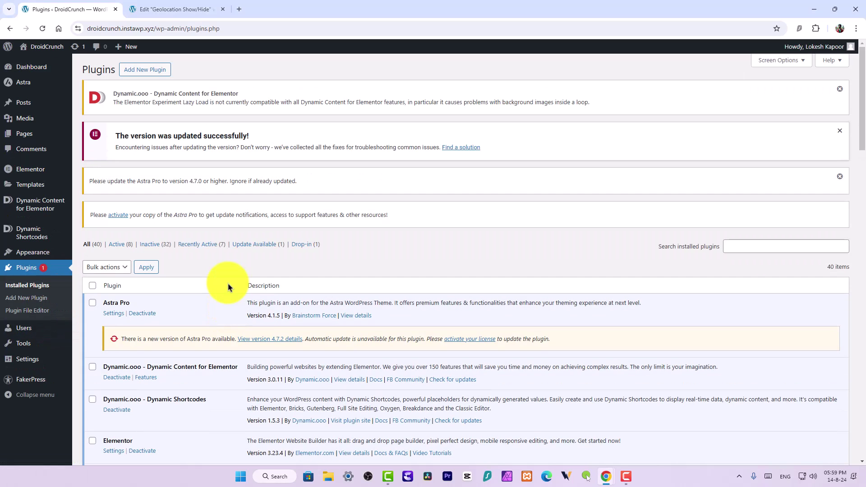
key(ctrl+f)
text(geolo)
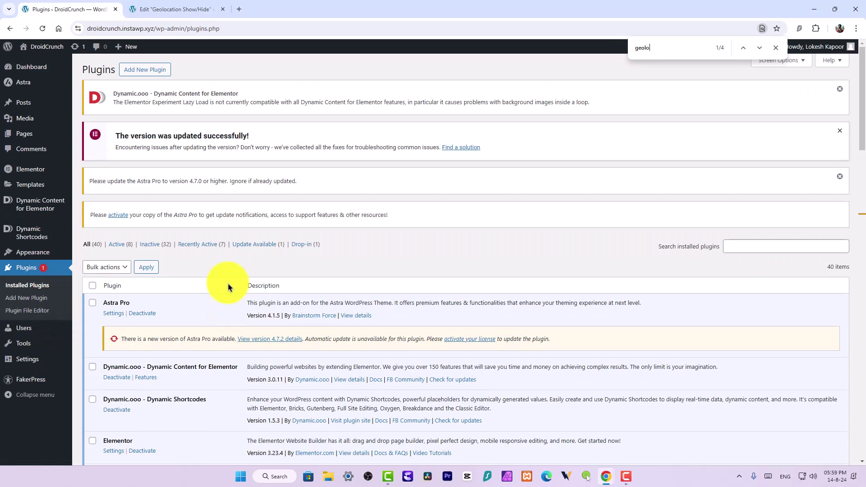
text(ca)
scroll(251, 368, down, 8)
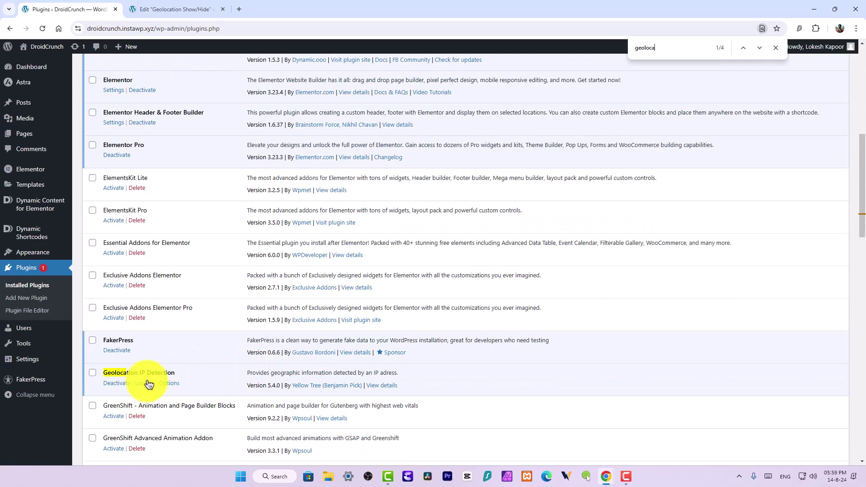
click(169, 384)
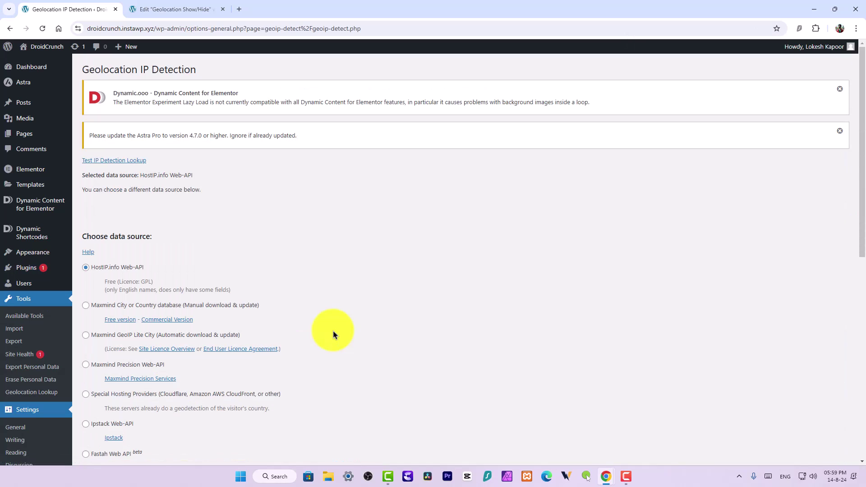
scroll(336, 334, down, 2)
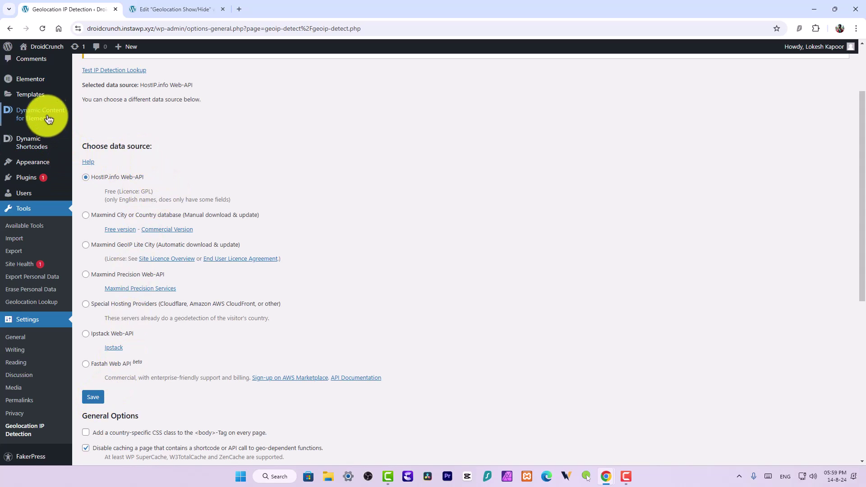
scroll(45, 126, up, 2)
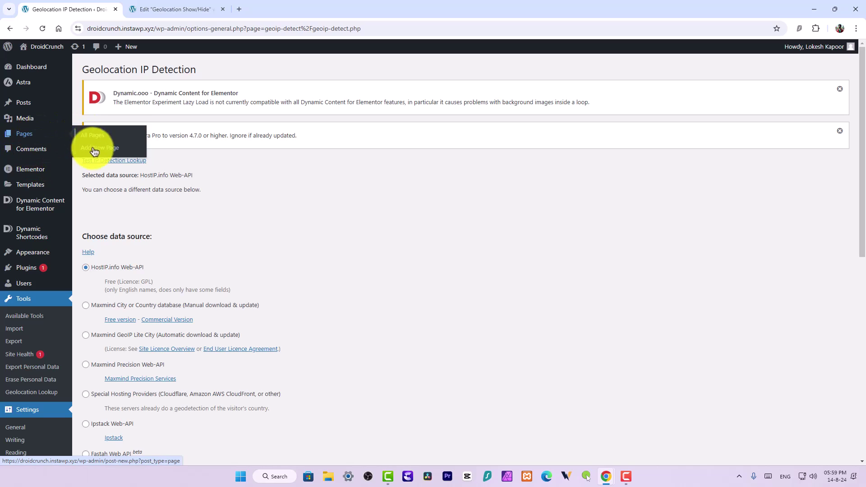
Step: Drop a Heading widget onto the empty Geolocation Show/Hide page and select its container
click(151, 7)
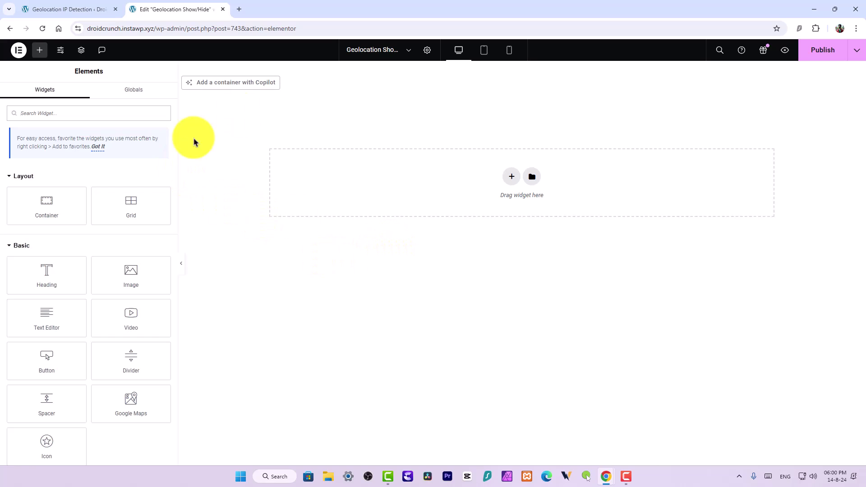
click(159, 112)
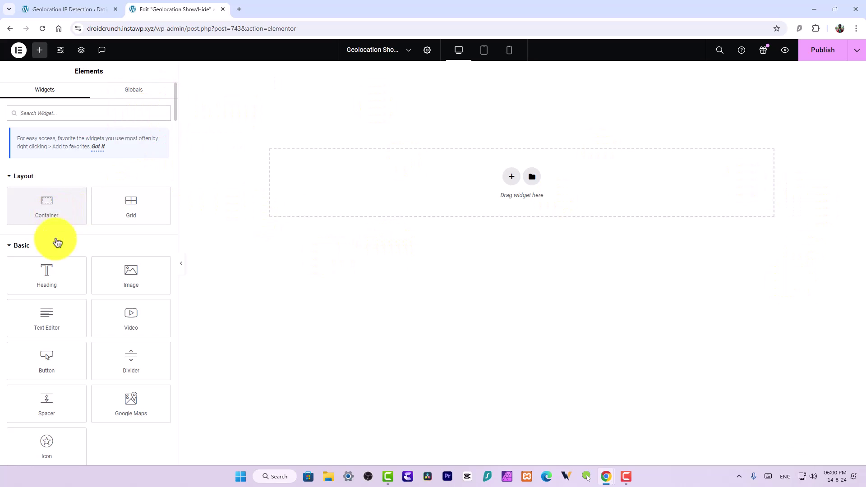
drag(58, 271, 474, 202)
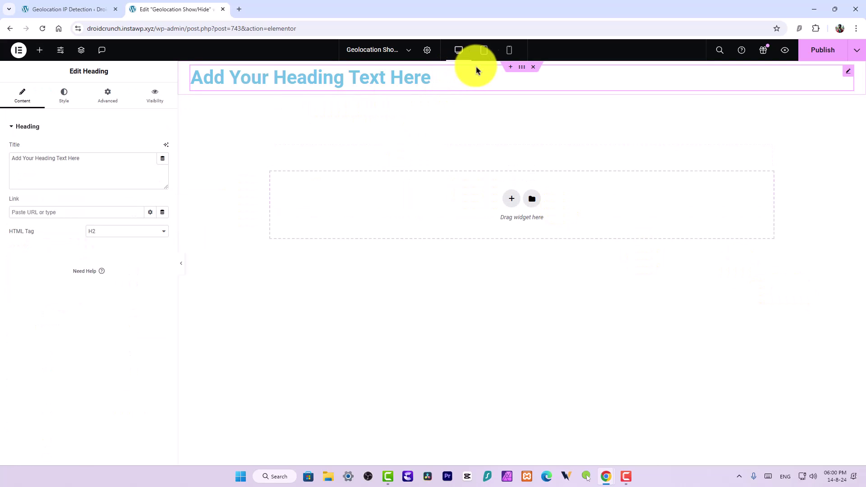
click(522, 69)
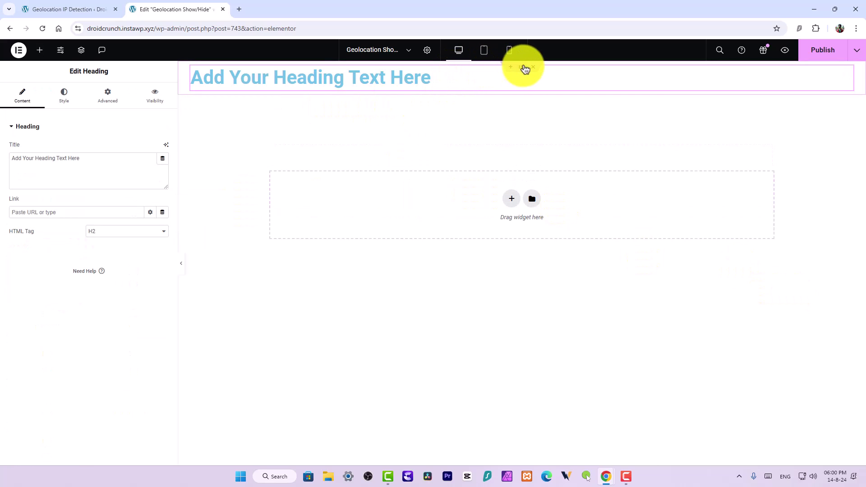
Step: Give the heading's container a classic red background and 30 px padding
click(53, 100)
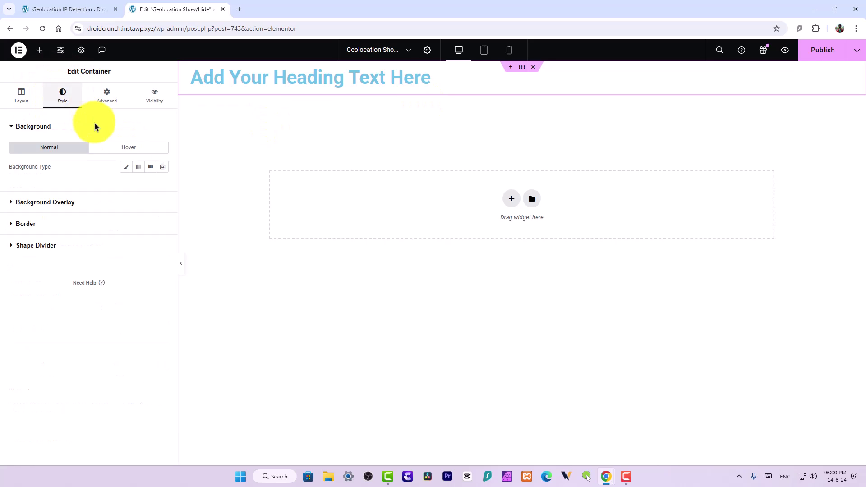
click(126, 167)
click(163, 186)
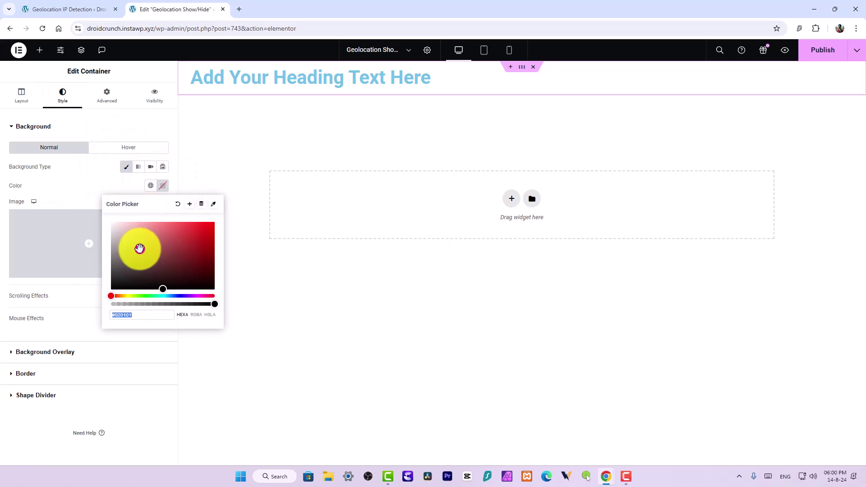
drag(139, 247, 179, 224)
click(104, 193)
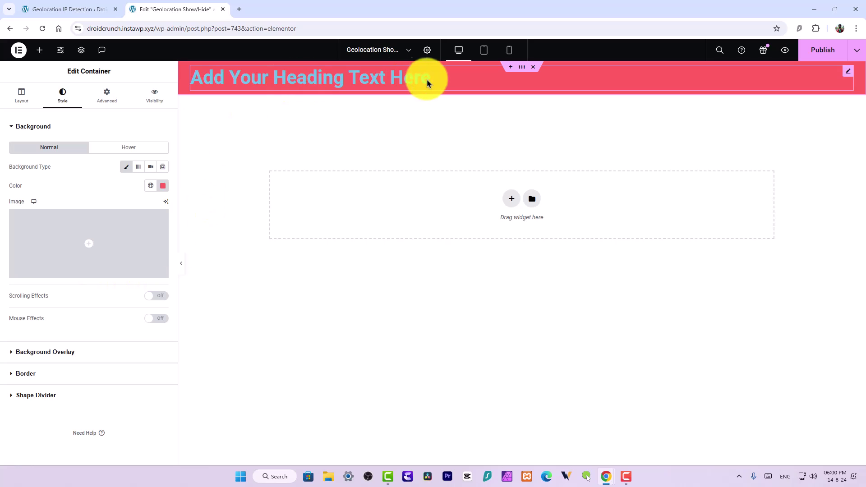
click(108, 95)
click(24, 193)
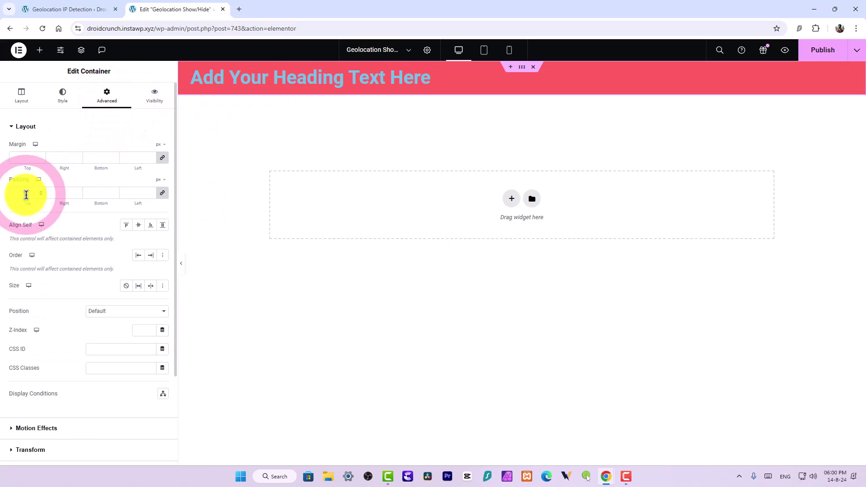
text(30)
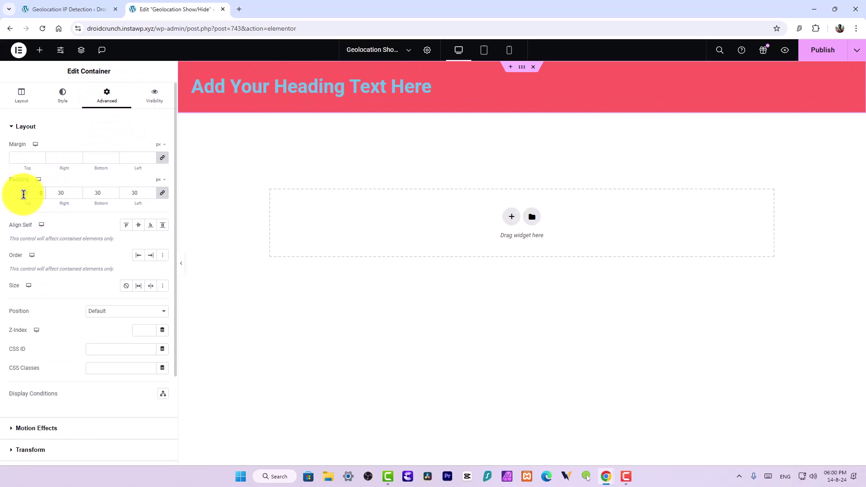
Step: Style the heading with white text, 23 px typography and centre alignment
click(239, 94)
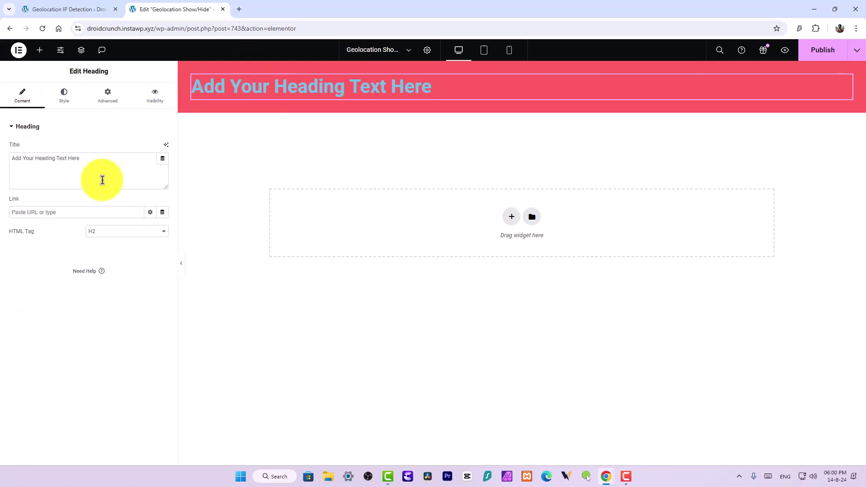
click(76, 96)
click(162, 167)
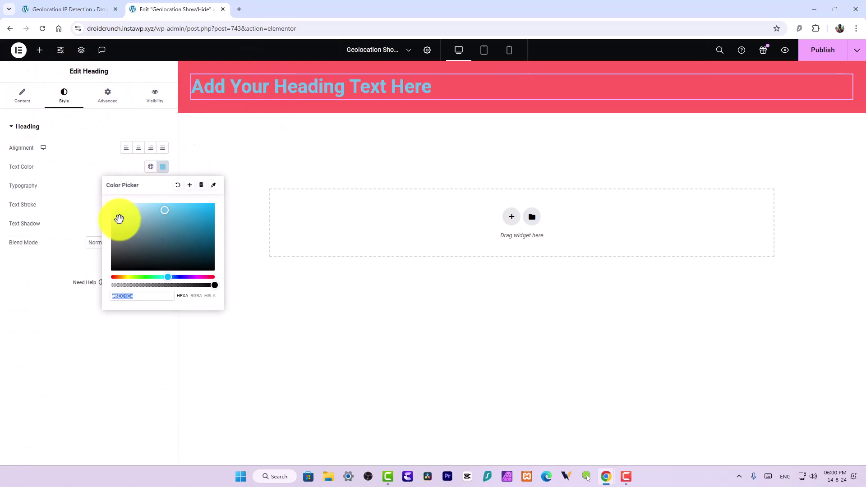
drag(118, 219, 110, 199)
click(79, 180)
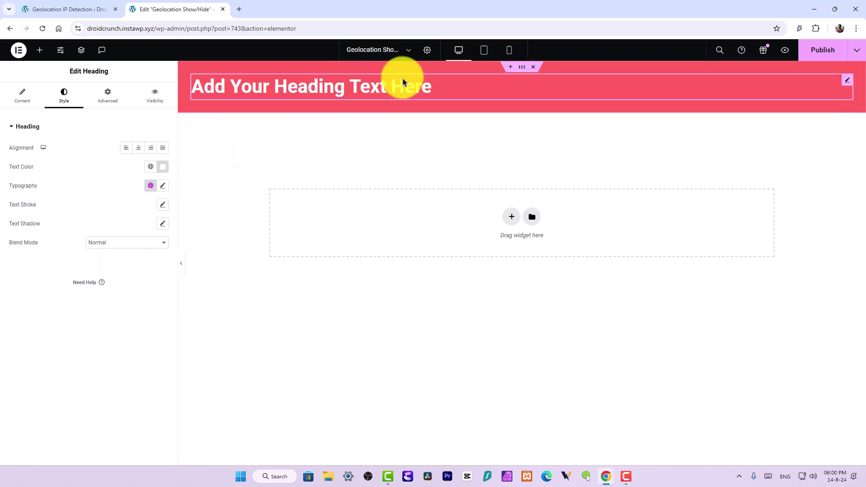
click(163, 185)
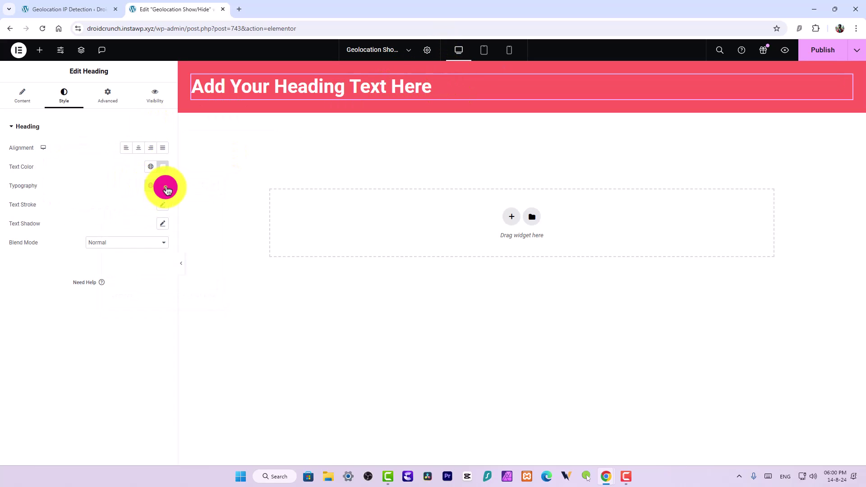
drag(14, 259, 27, 259)
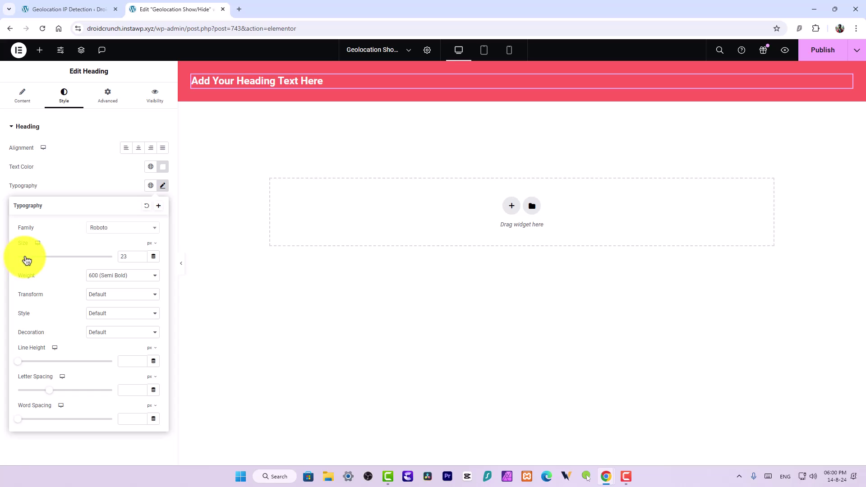
double_click(70, 184)
click(138, 149)
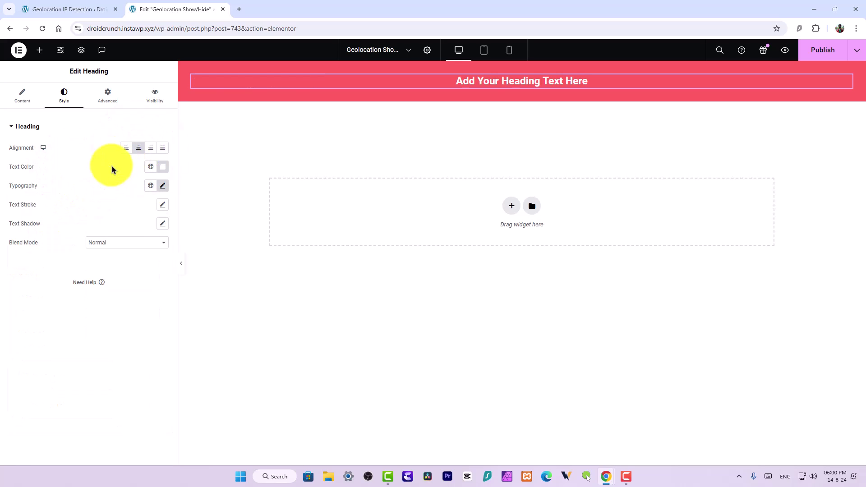
click(524, 68)
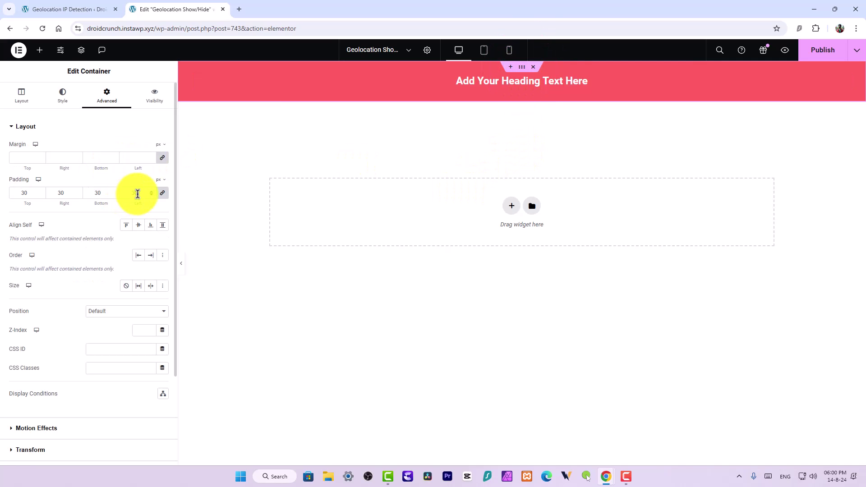
Step: Set the red container's padding to 40, minimum height to 300 px, and centre its content vertically
click(129, 193)
text(40)
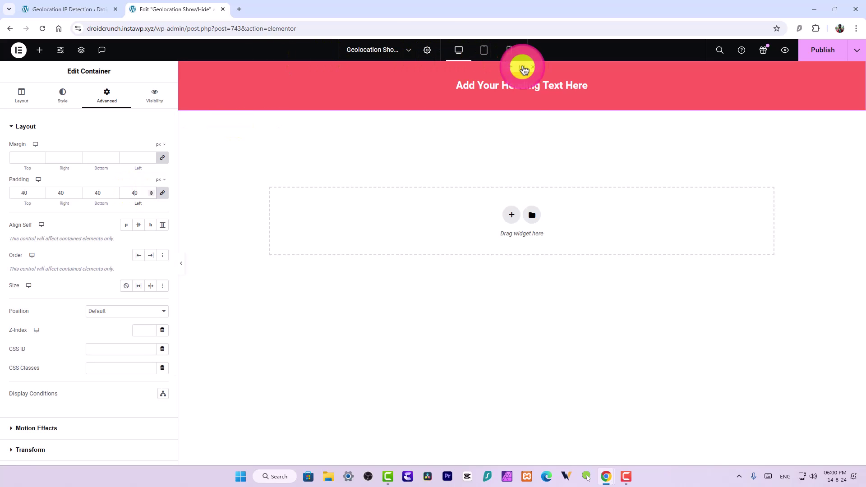
click(21, 95)
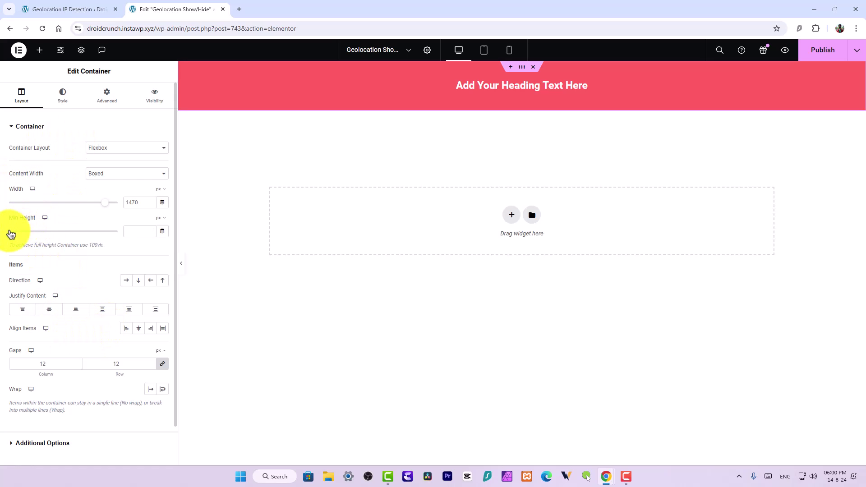
drag(8, 232, 27, 234)
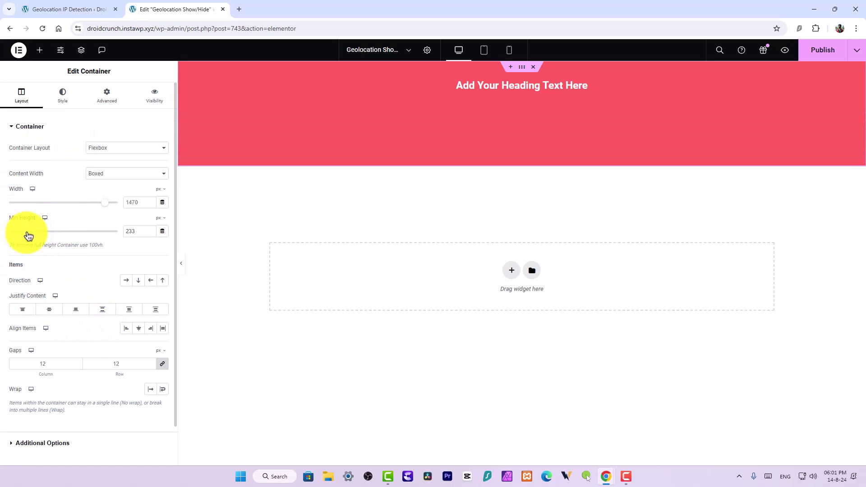
drag(28, 236, 29, 234)
double_click(140, 232)
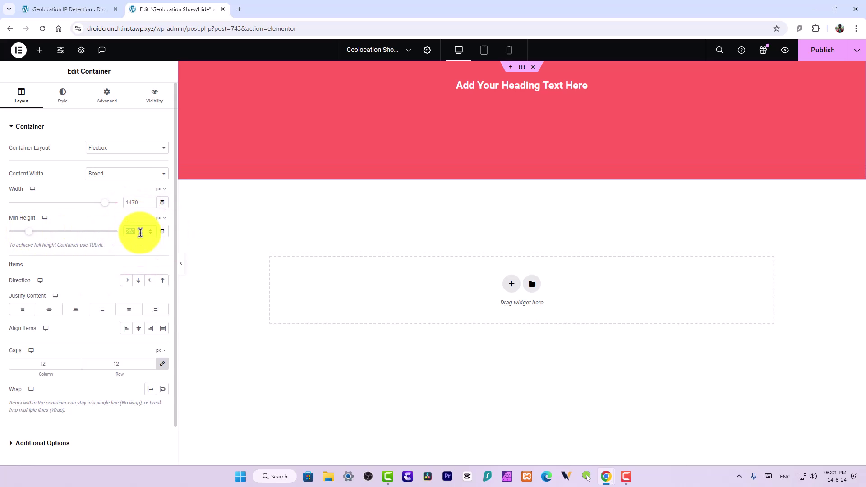
text(300)
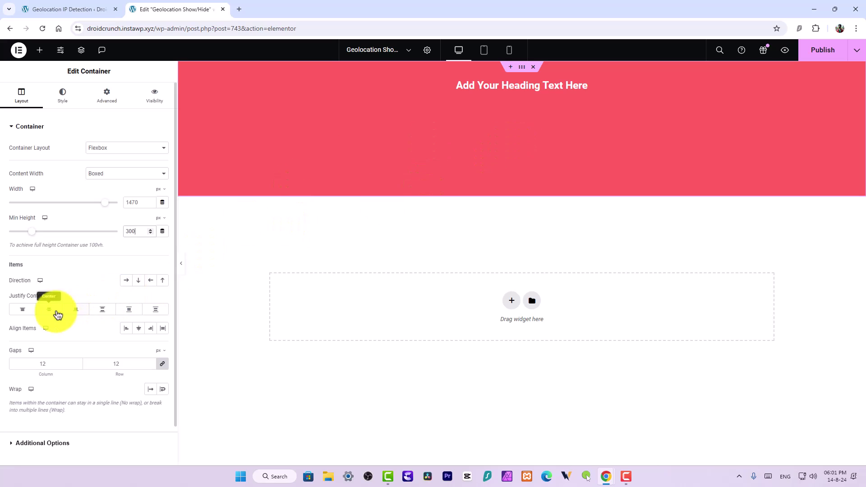
click(57, 313)
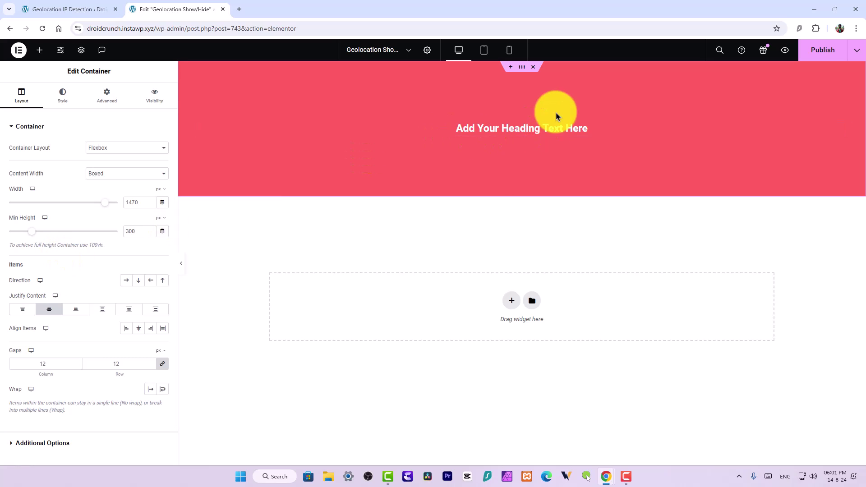
Step: Switch the red container's Visibility to Yes in Hide mode and expand its Geotargeting conditions
click(151, 95)
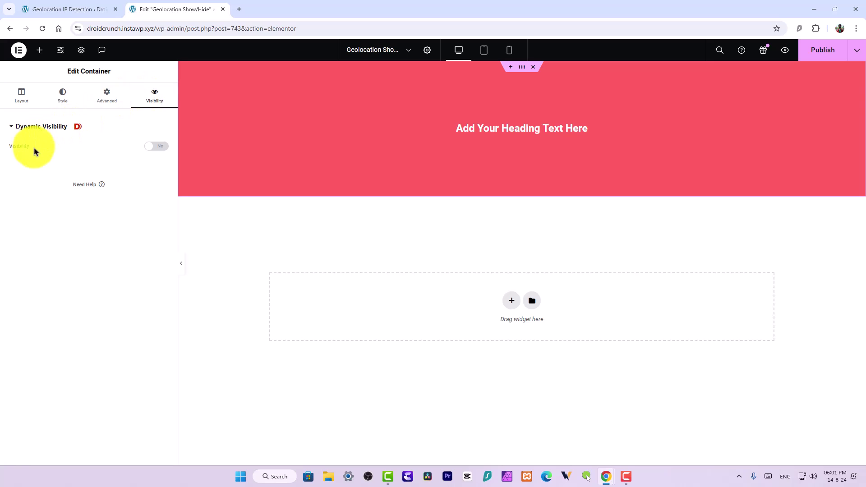
click(156, 147)
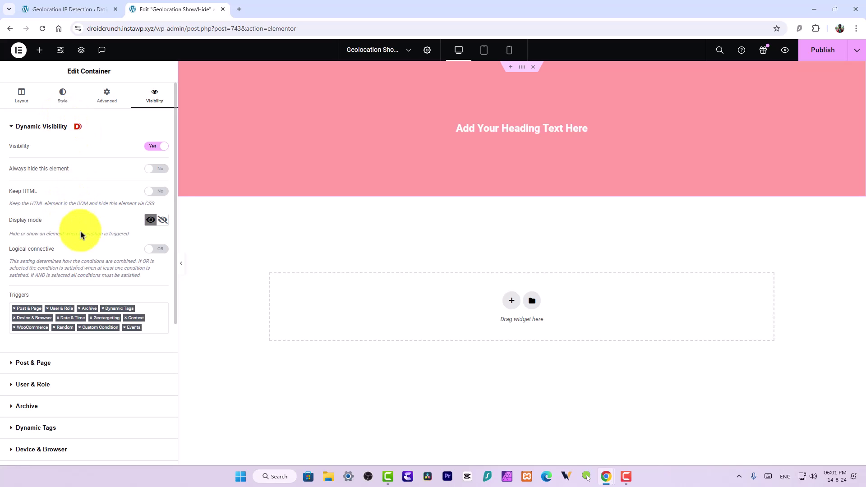
scroll(82, 234, down, 2)
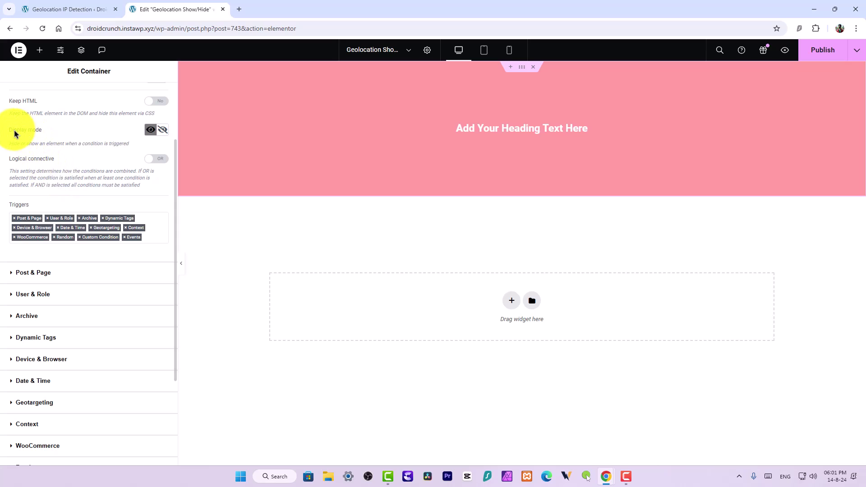
click(164, 132)
scroll(158, 140, up, 2)
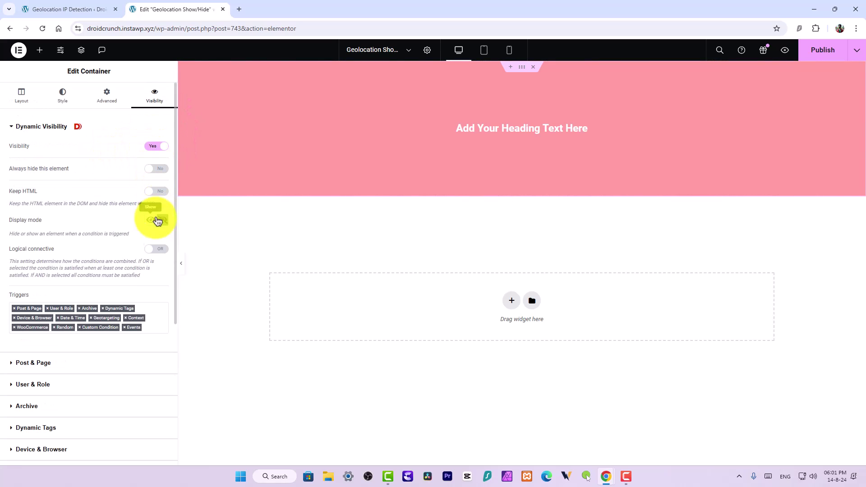
scroll(165, 226, down, 5)
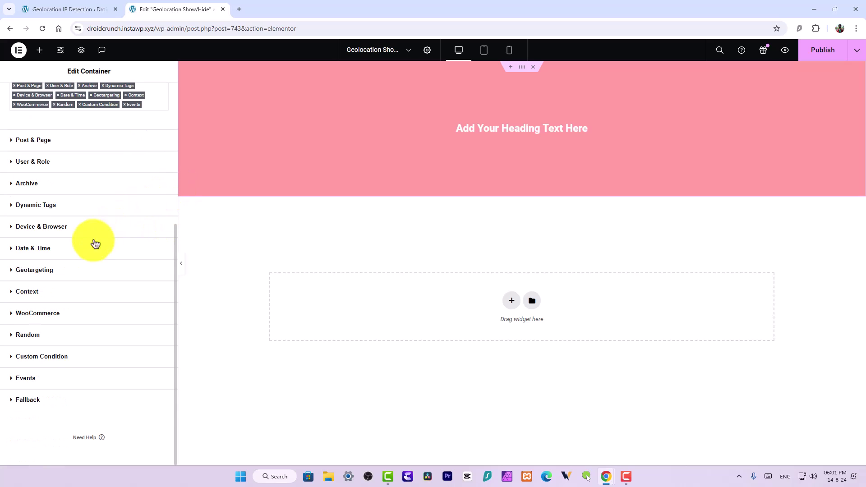
click(68, 270)
Step: Choose Pakistan as the Geotargeting Country, leaving the City field blank
scroll(90, 239, down, 2)
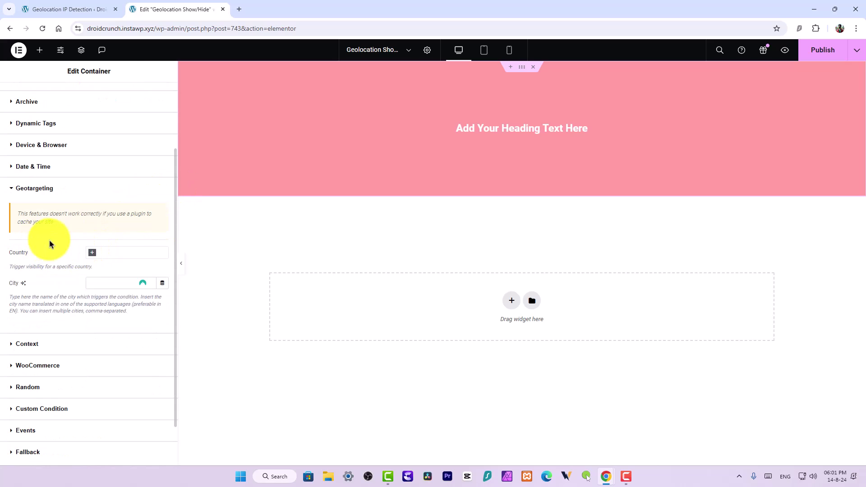
click(103, 250)
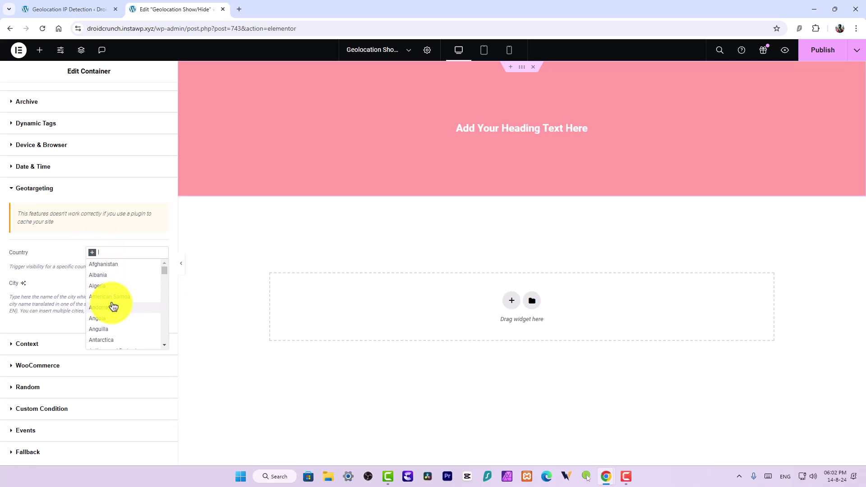
text(pakis)
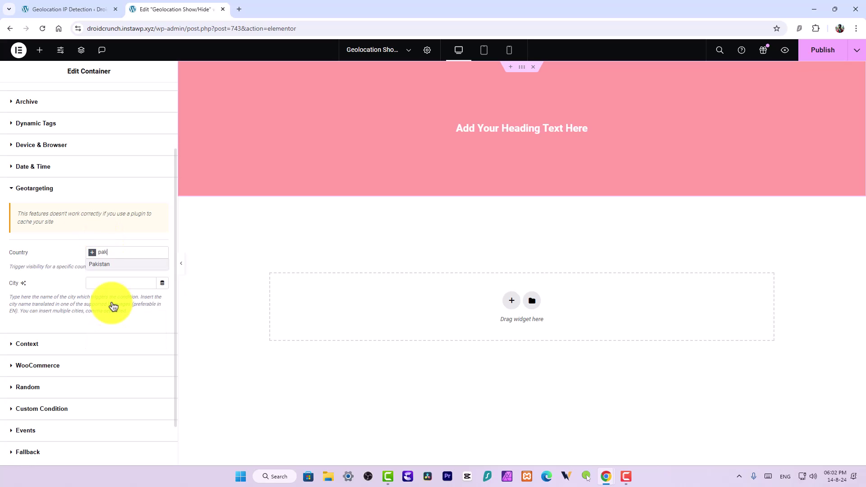
click(111, 266)
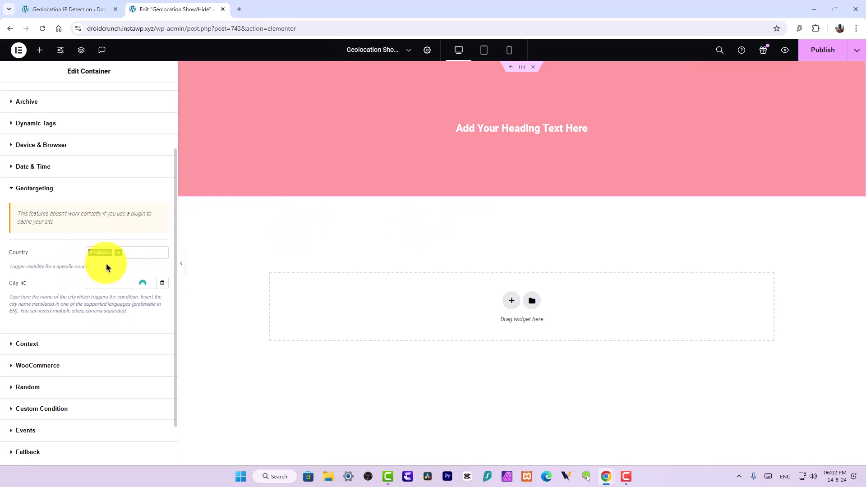
click(94, 282)
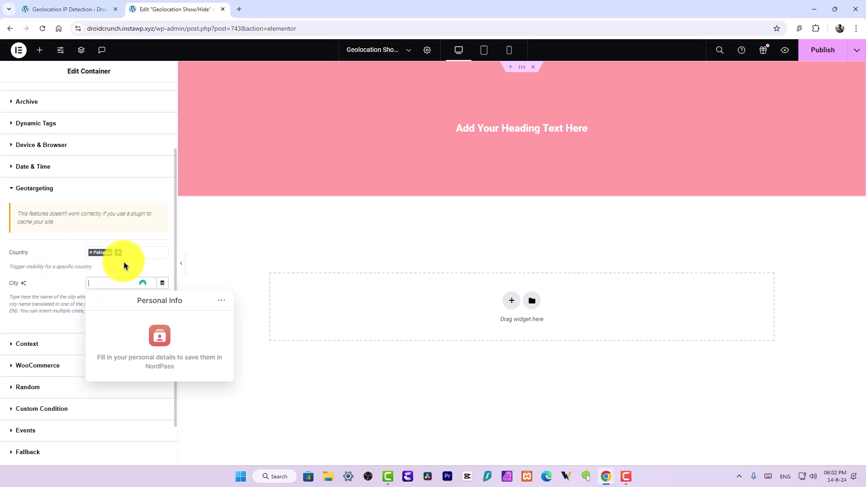
click(108, 267)
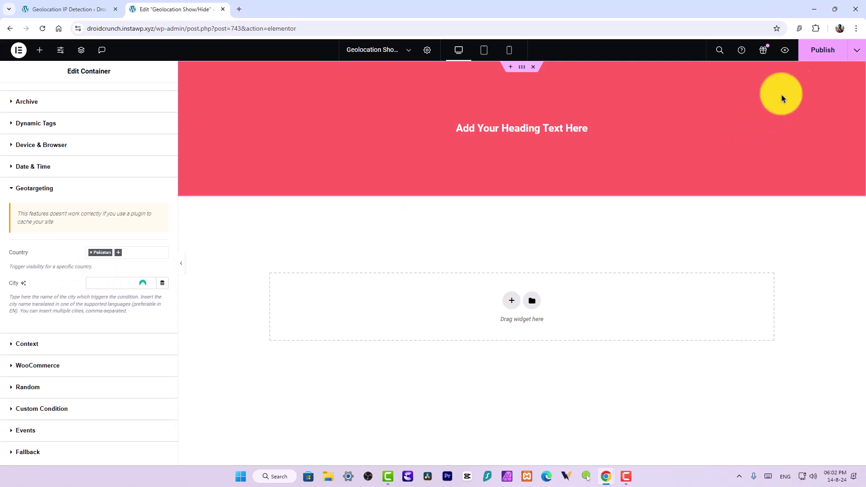
Step: Publish the page changes and open the page preview
click(819, 53)
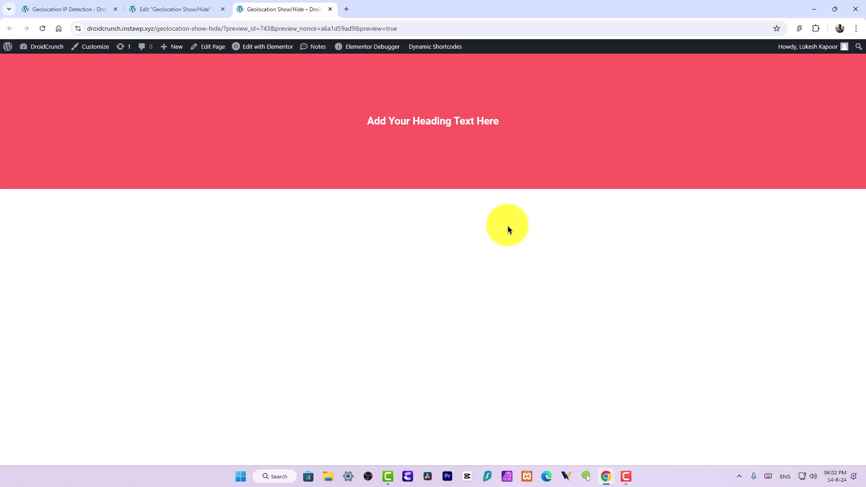
Step: Launch Surfshark, connect to a Pakistan server, and confirm Karachi on whatismyipaddress.com
click(285, 477)
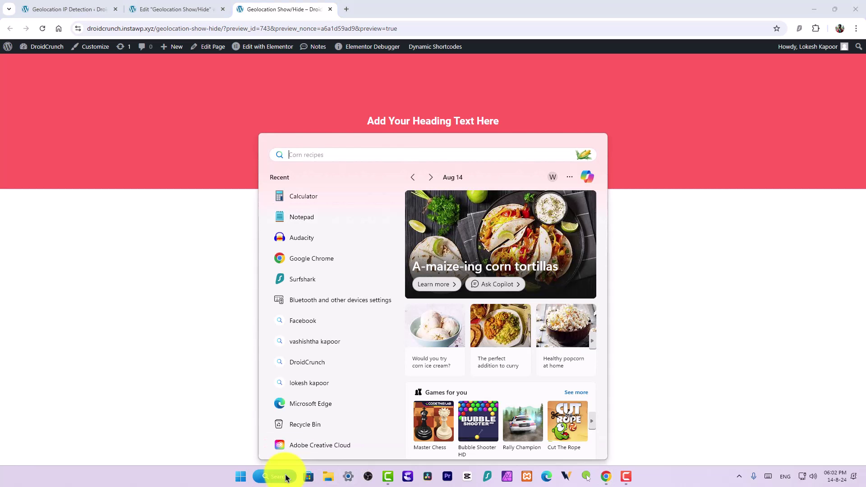
text(surfsha)
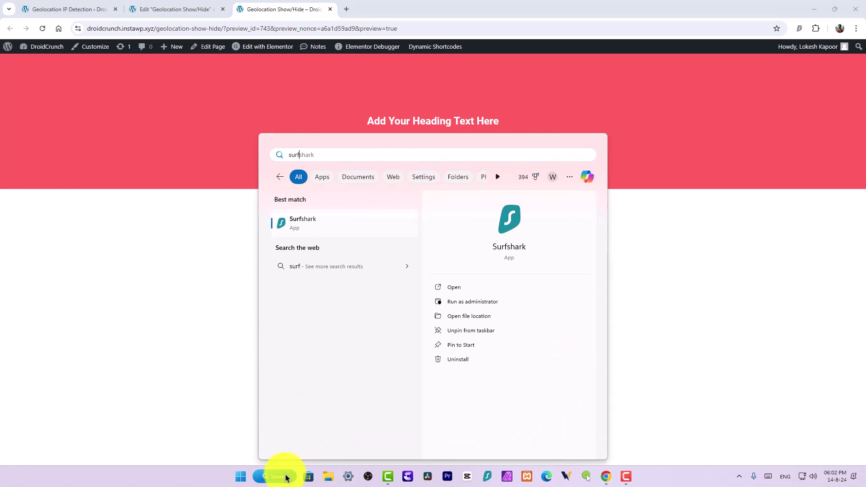
click(285, 478)
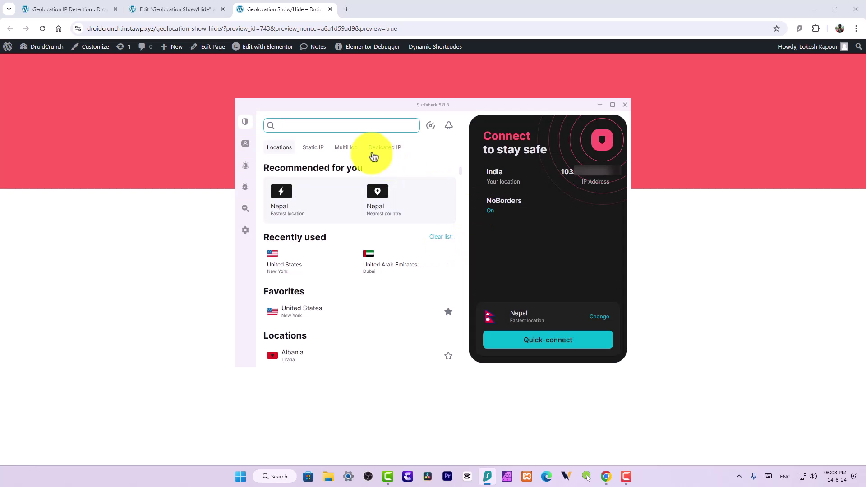
click(310, 129)
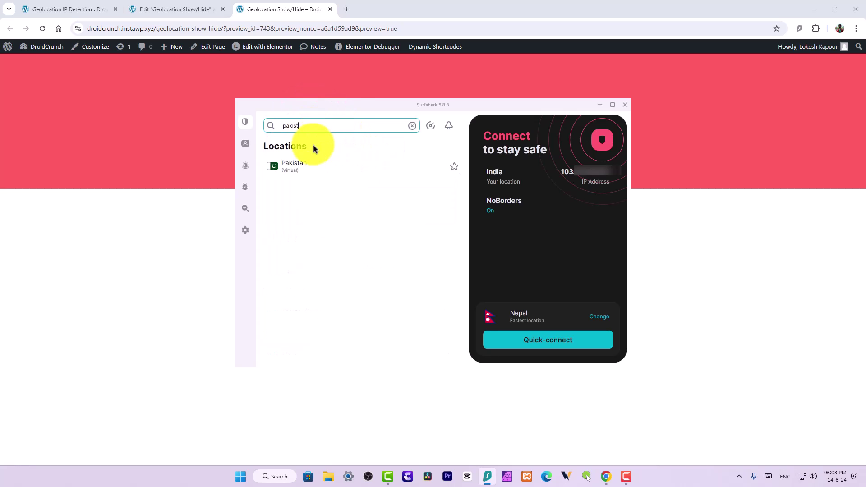
click(307, 167)
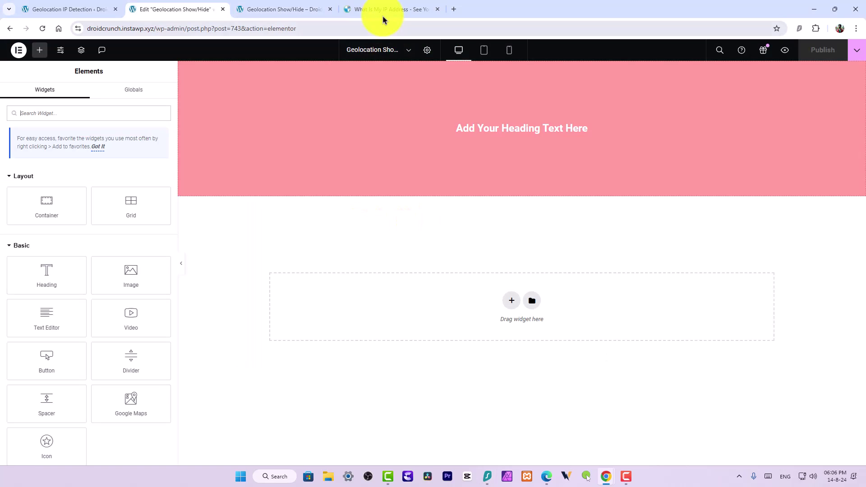
click(383, 18)
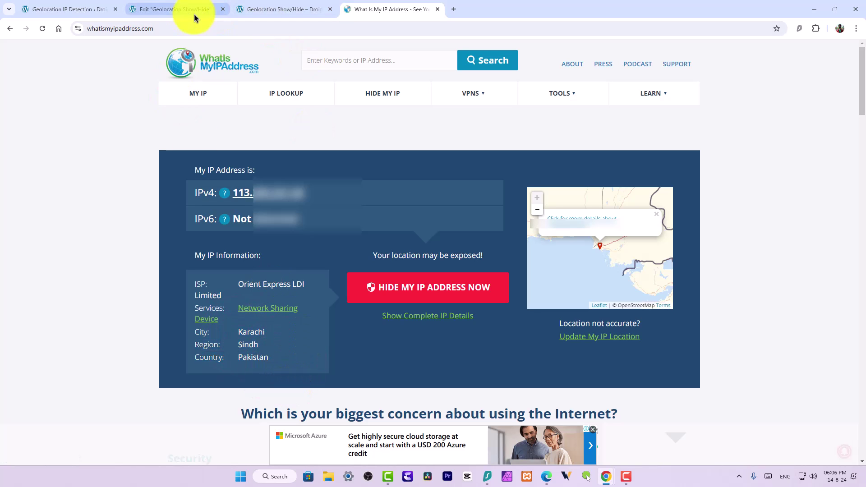
Step: Delete the Pakistan tag from the red container's Country condition and republish the page
click(249, 9)
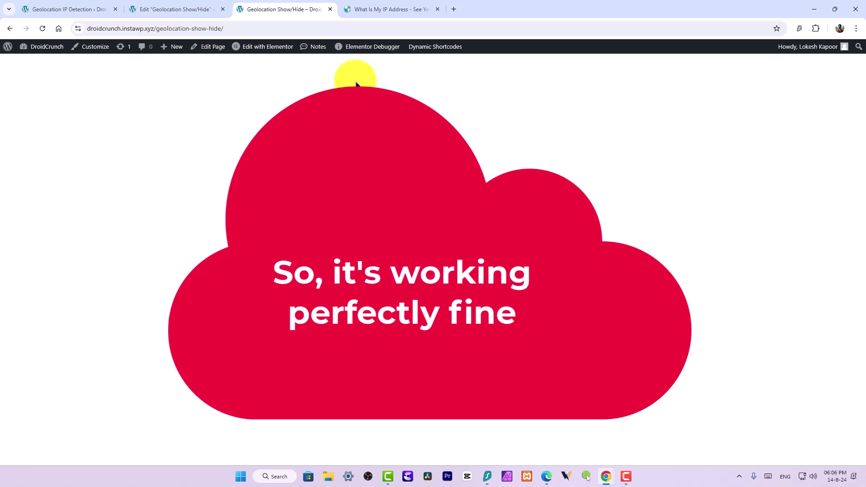
click(200, 10)
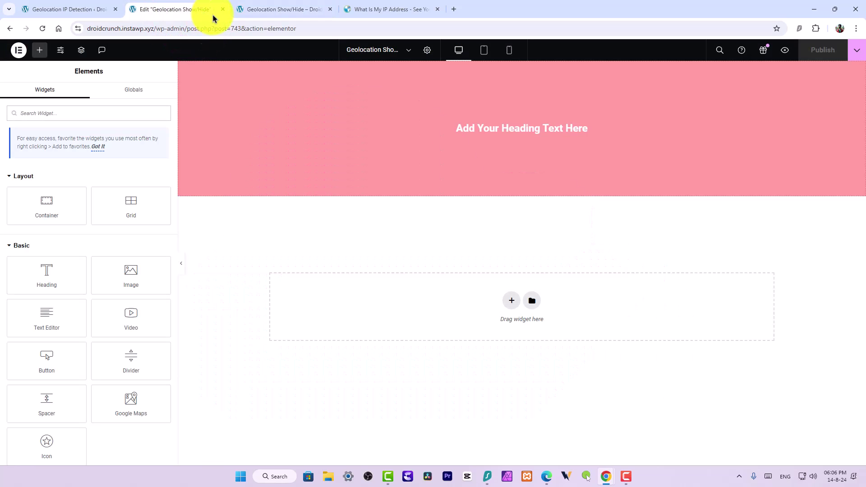
click(522, 67)
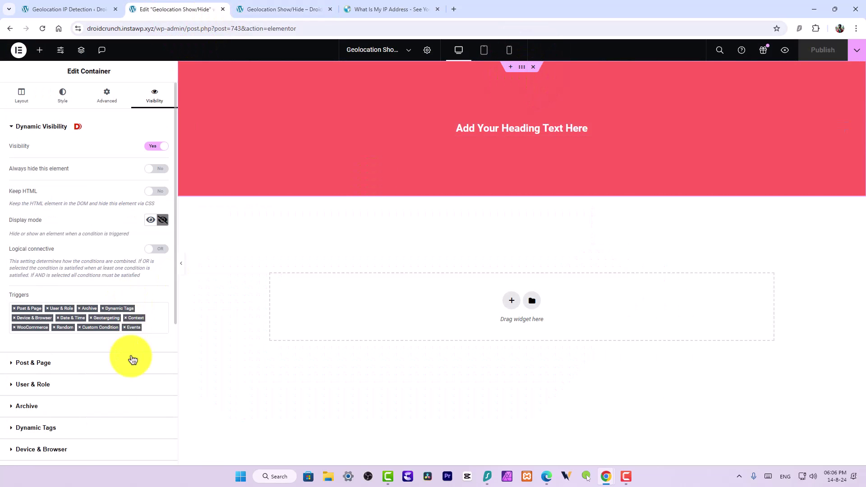
scroll(91, 352, down, 4)
click(49, 316)
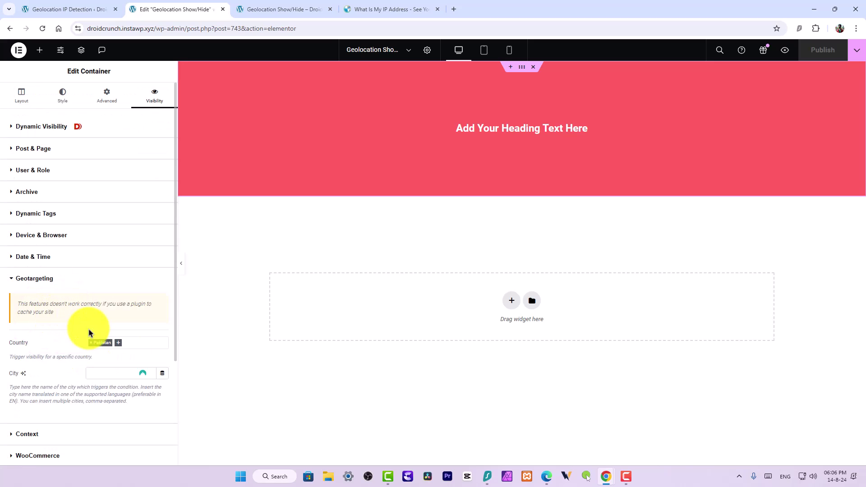
click(92, 345)
click(57, 348)
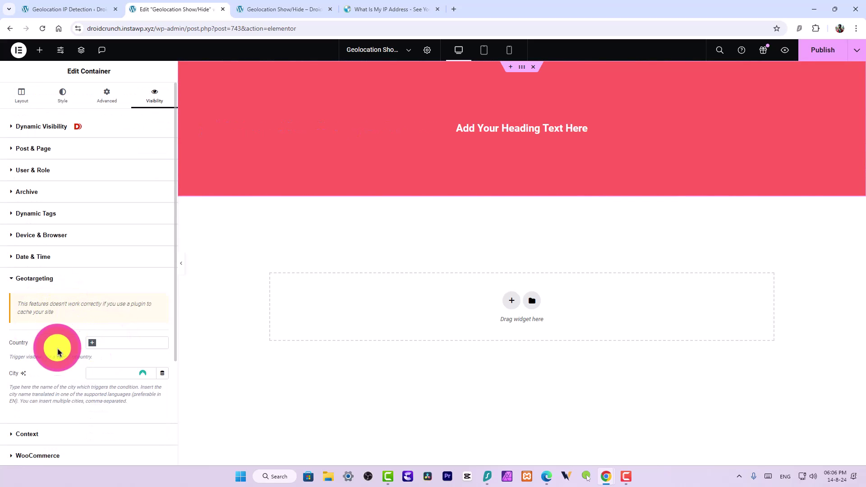
click(821, 51)
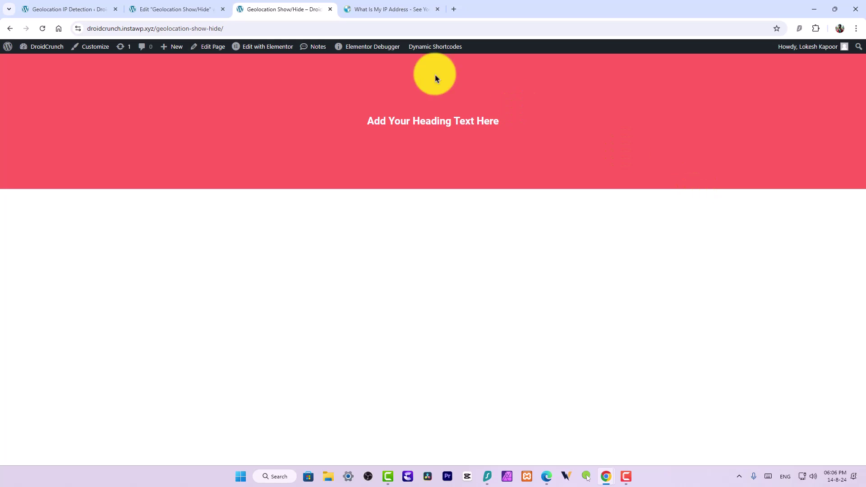
Step: Re-add Pakistan as the container's Country condition by searching 'pak', then republish
click(171, 9)
click(110, 344)
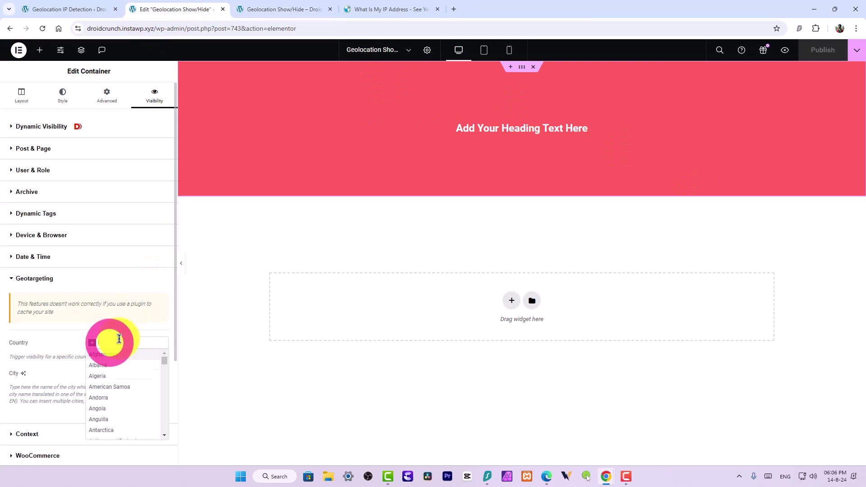
text(pak)
key(Return)
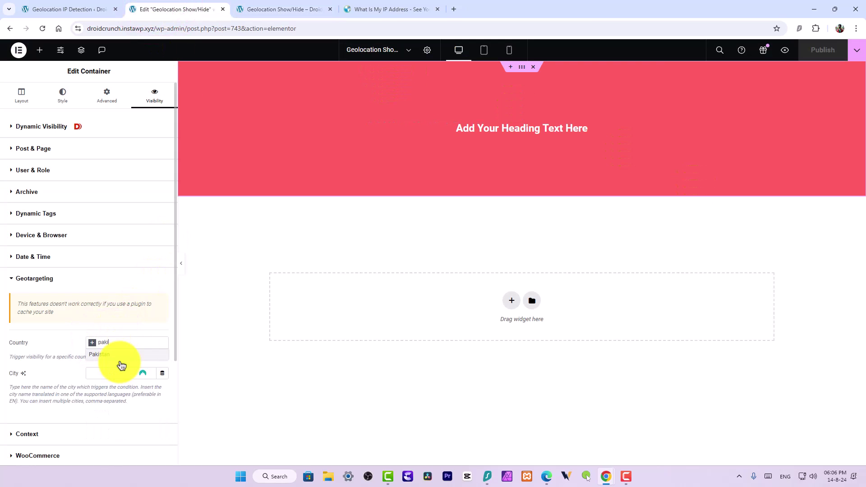
click(825, 51)
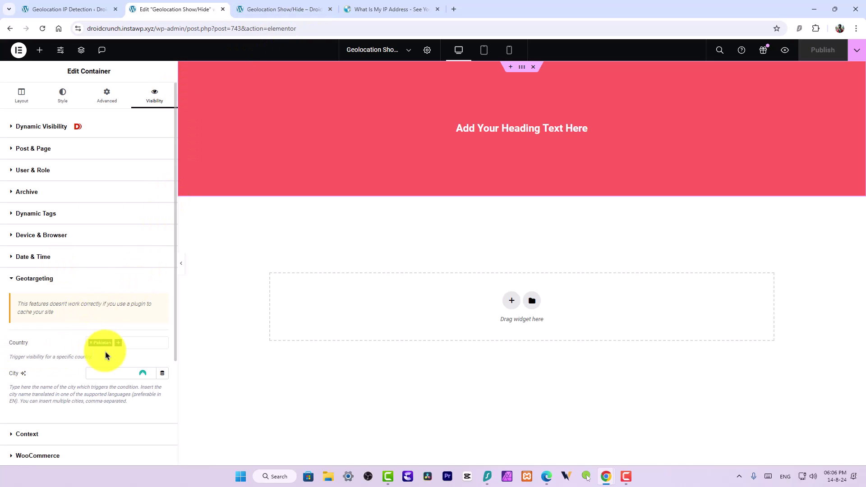
Step: Reload the live page to check whether the red container is hidden
click(287, 9)
right_click(286, 8)
click(314, 69)
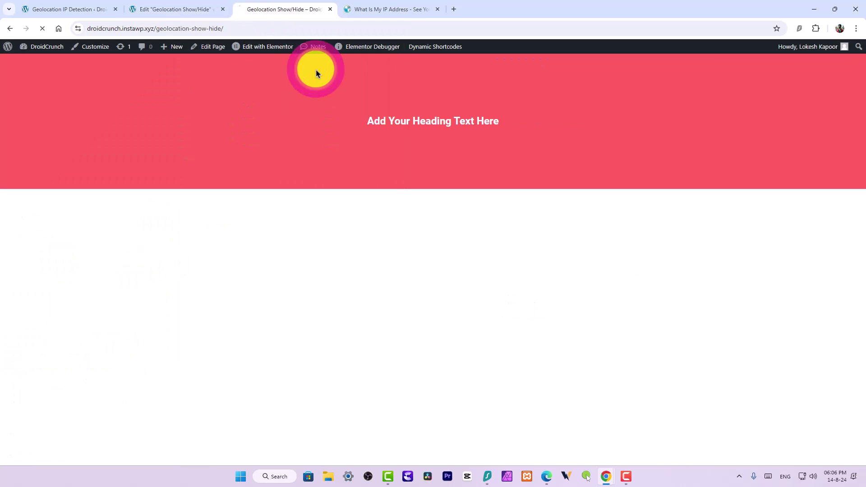